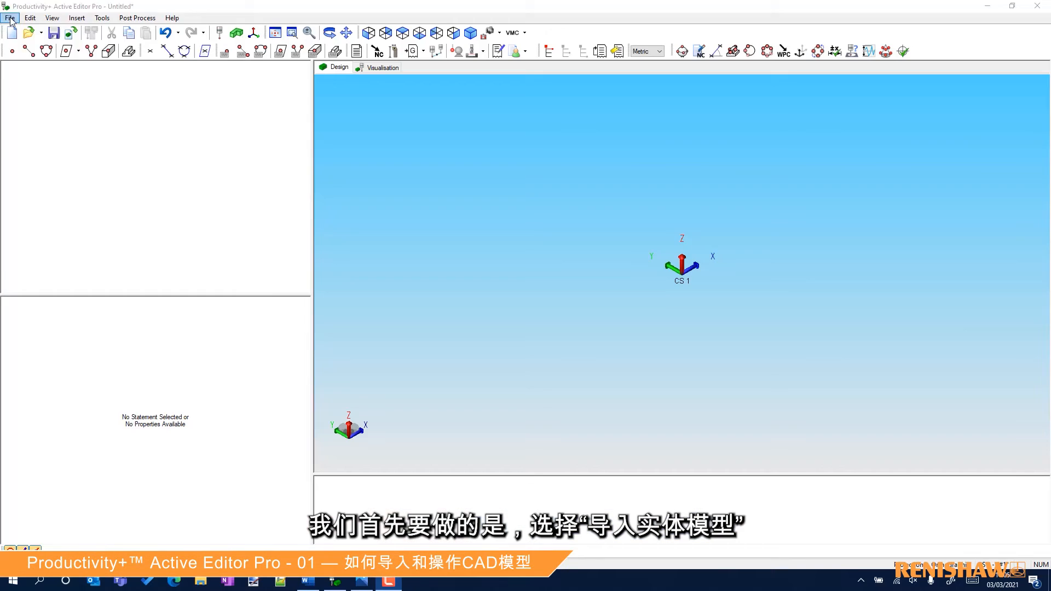
# Import the solid models of the green housing and the grey fixture plate.
pyautogui.click(9, 17)
pyautogui.click(48, 146)
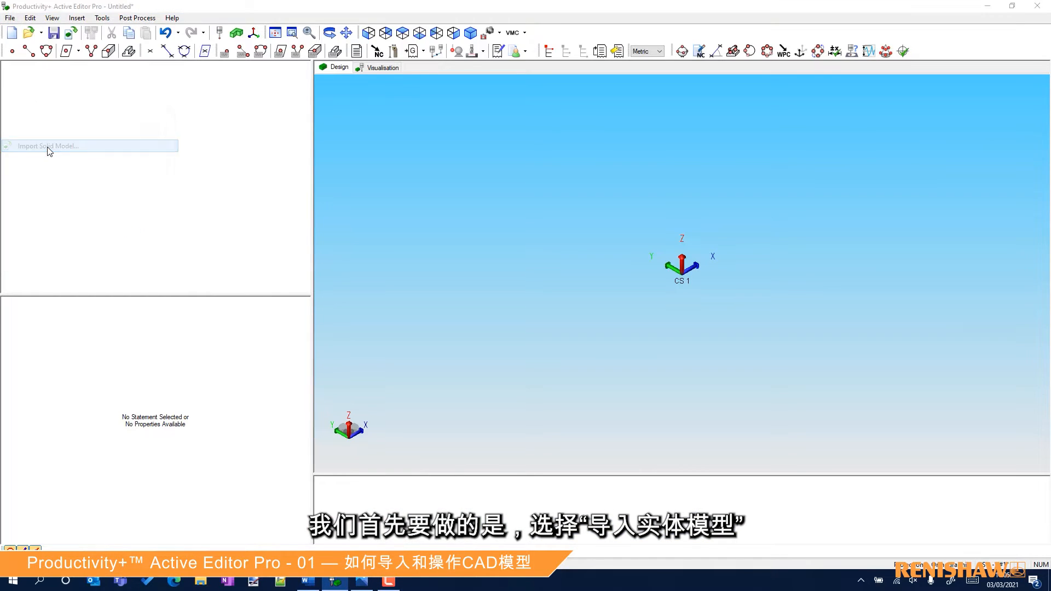
pyautogui.click(347, 191)
pyautogui.keyDown('ctrl'); pyautogui.click(344, 203); pyautogui.keyUp('ctrl')
pyautogui.click(556, 404)
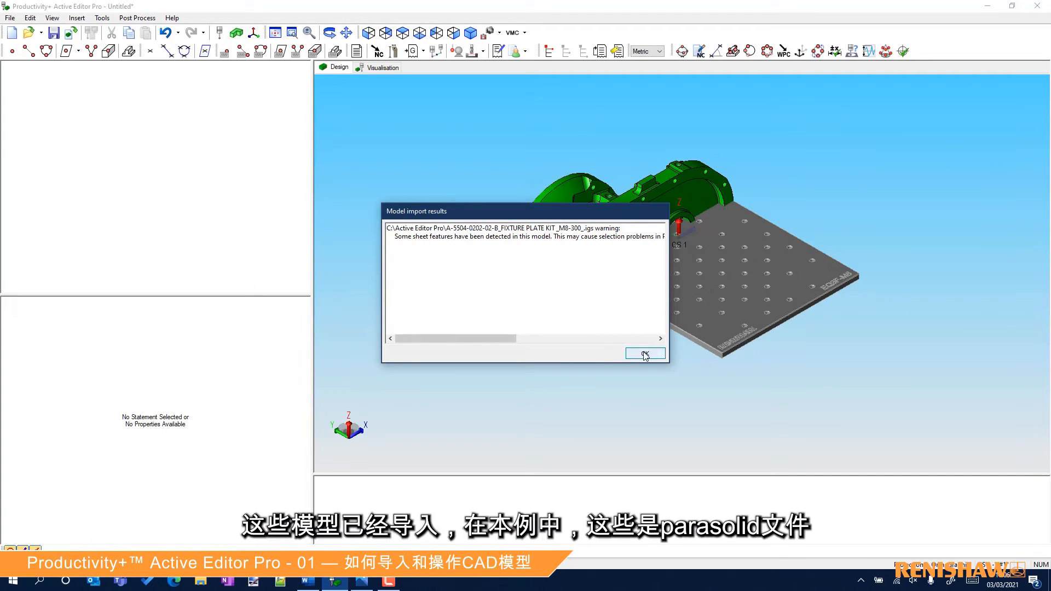
pyautogui.click(645, 354)
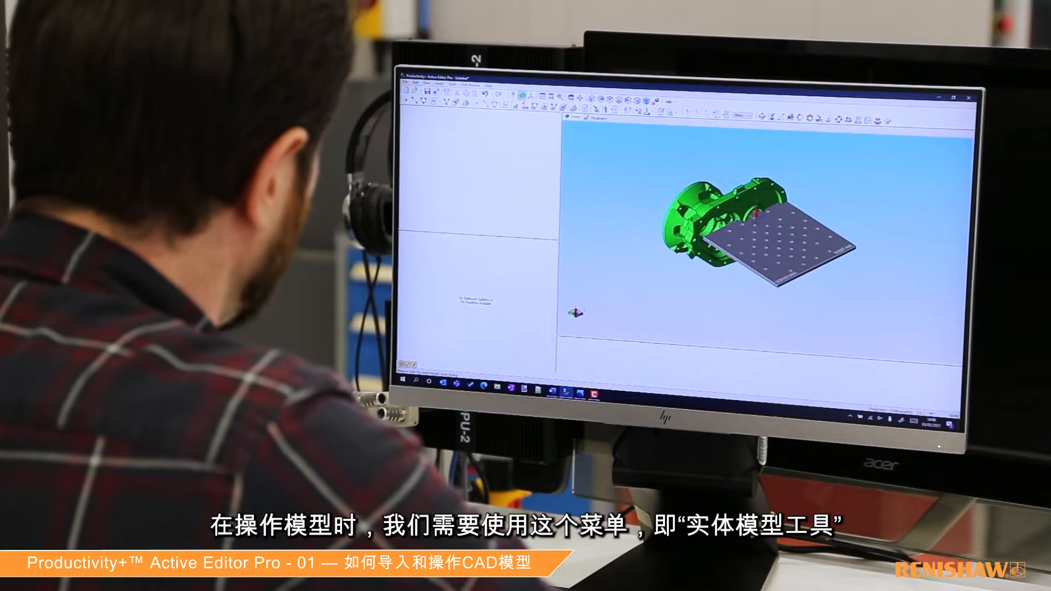
# Rotate the green housing 90 degrees about the +X axis, using the edge midpoint on its small raised pad as the rotation origin.
pyautogui.click(522, 96)
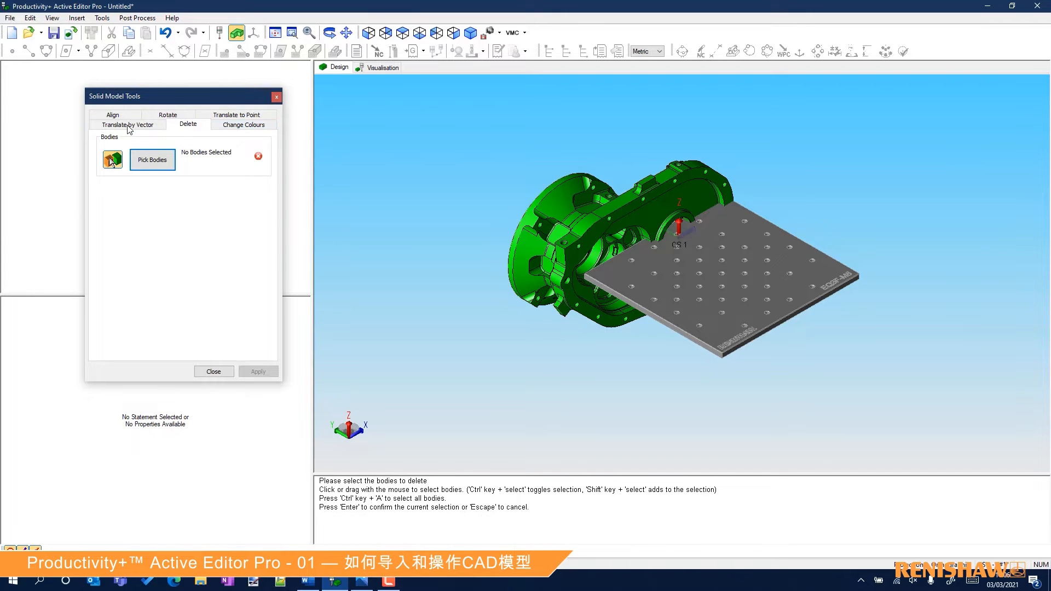
pyautogui.click(168, 116)
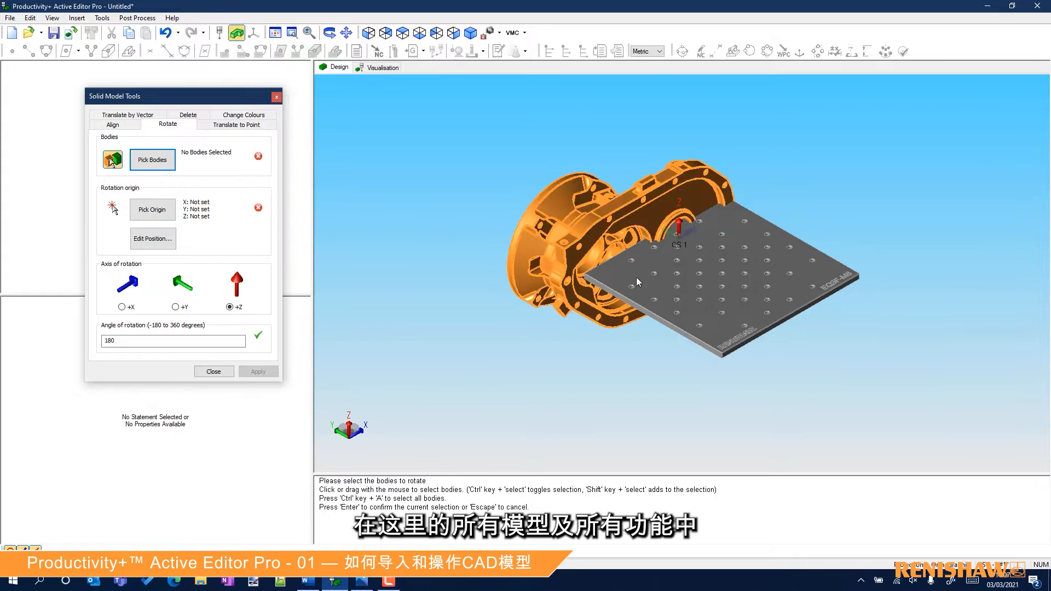
pyautogui.click(665, 229)
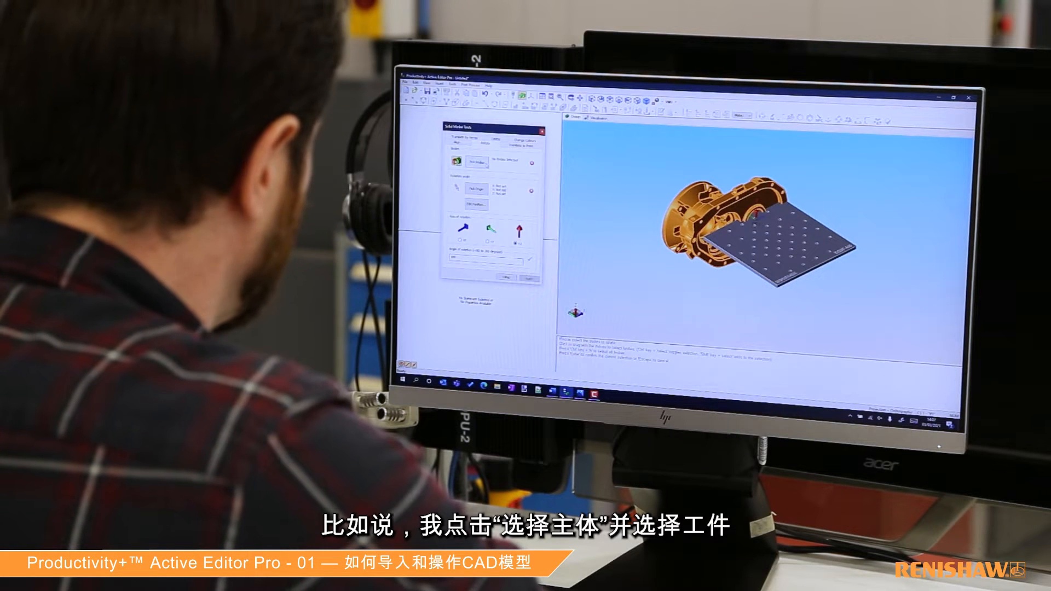
pyautogui.click(718, 210)
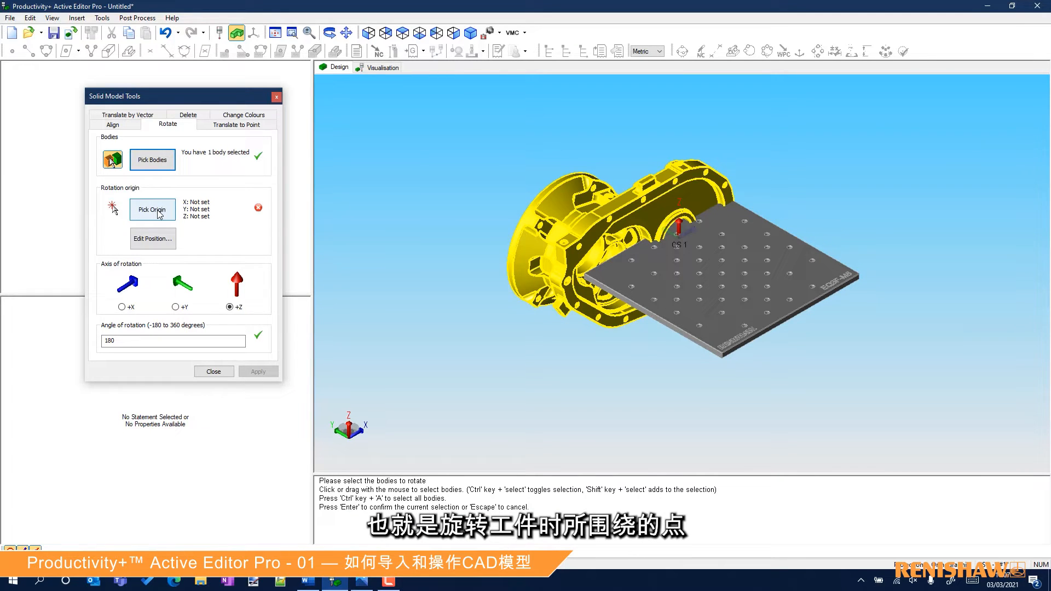
pyautogui.click(153, 210)
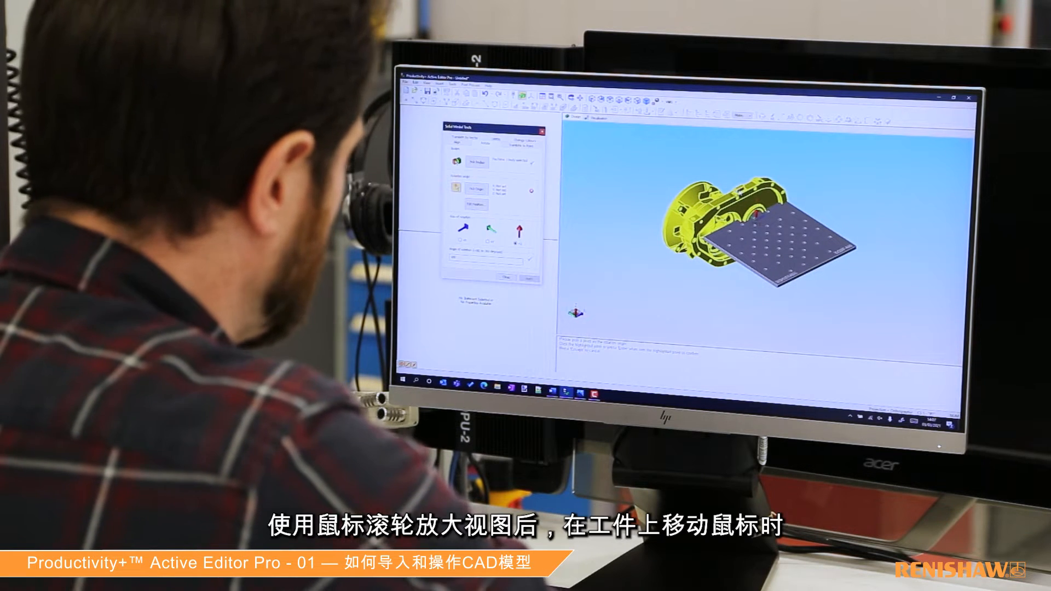
pyautogui.scroll(4, 744, 191)
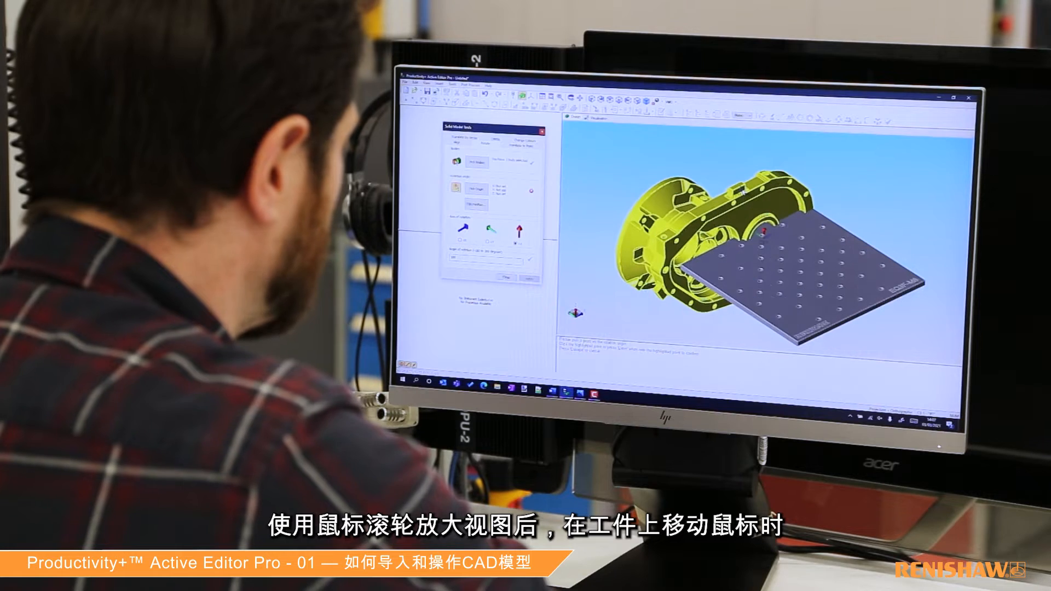
pyautogui.rightClick(742, 192)
pyautogui.click(756, 195)
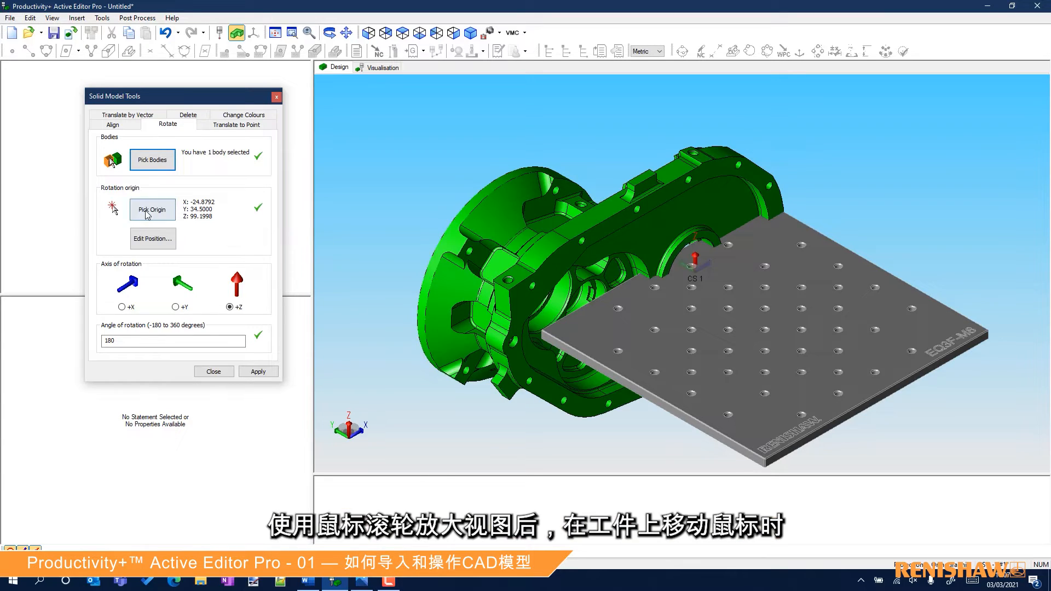
pyautogui.click(147, 213)
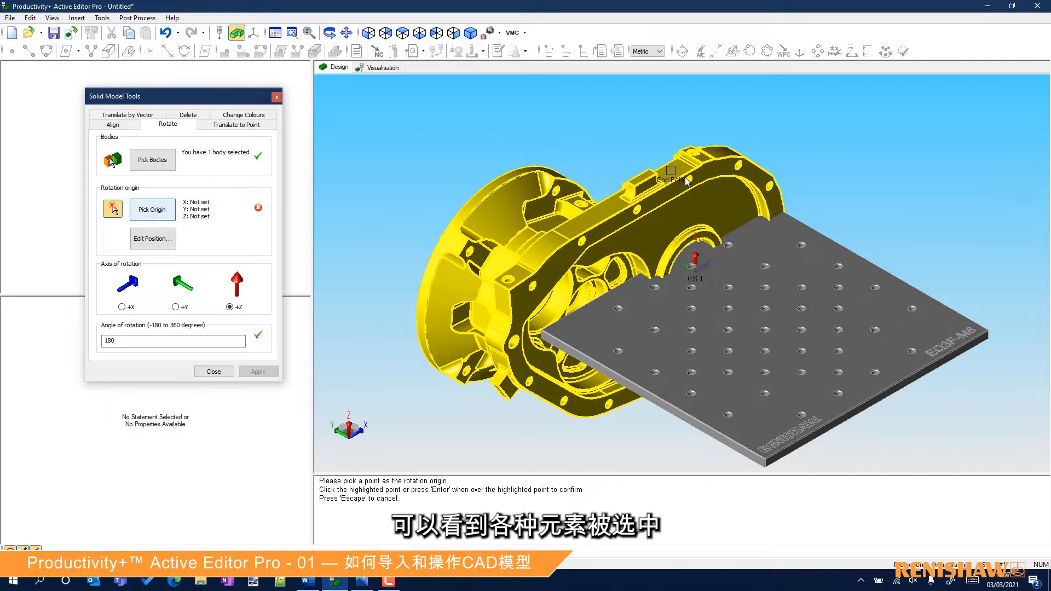
pyautogui.click(647, 184)
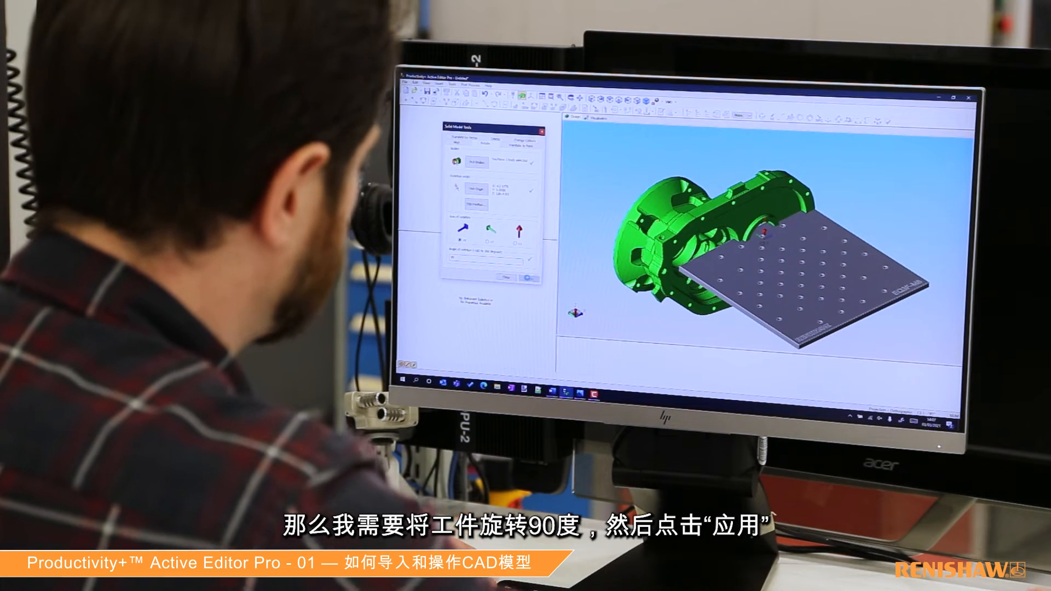
pyautogui.click(257, 372)
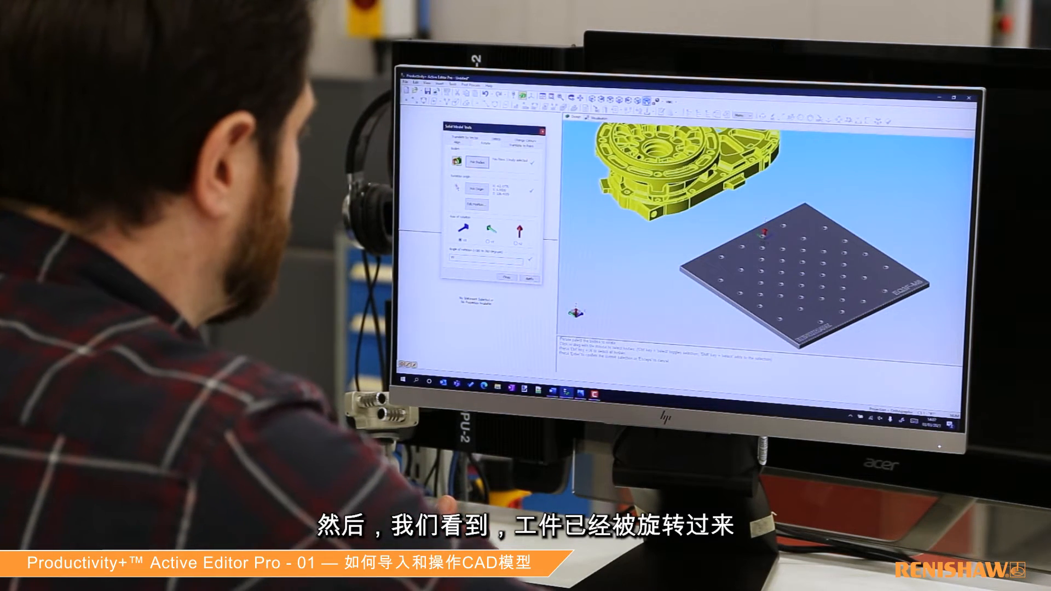
# Move the housing with Translate to Point from the centre of a rim hole on its underside to the centre of a fixture plate hole.
pyautogui.scroll(-5, 779, 281)
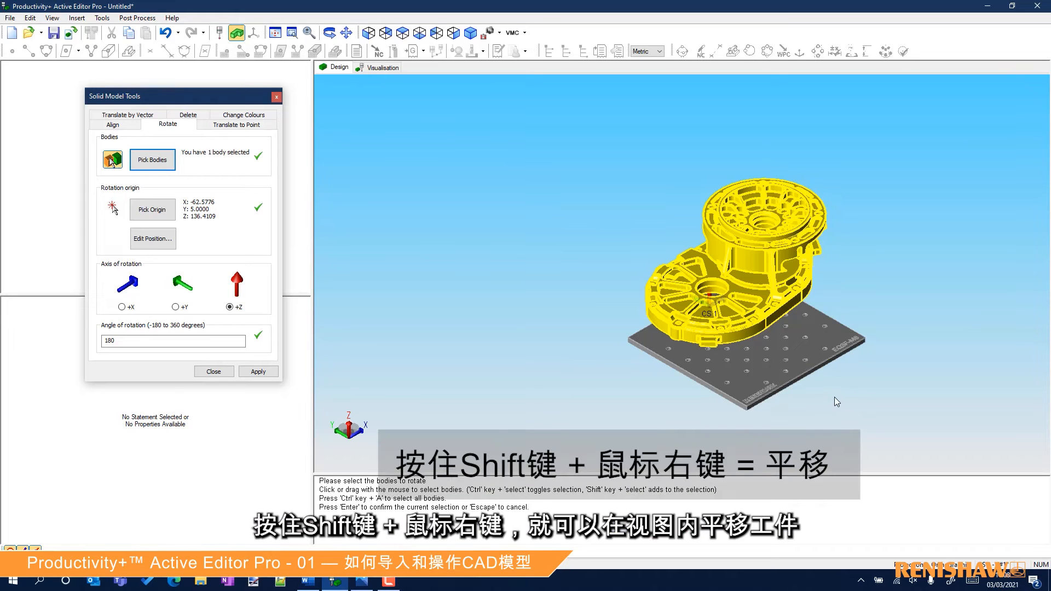
pyautogui.keyDown('shift'); pyautogui.moveTo(811, 408); pyautogui.dragTo(675, 373, button='right'); pyautogui.keyUp('shift')
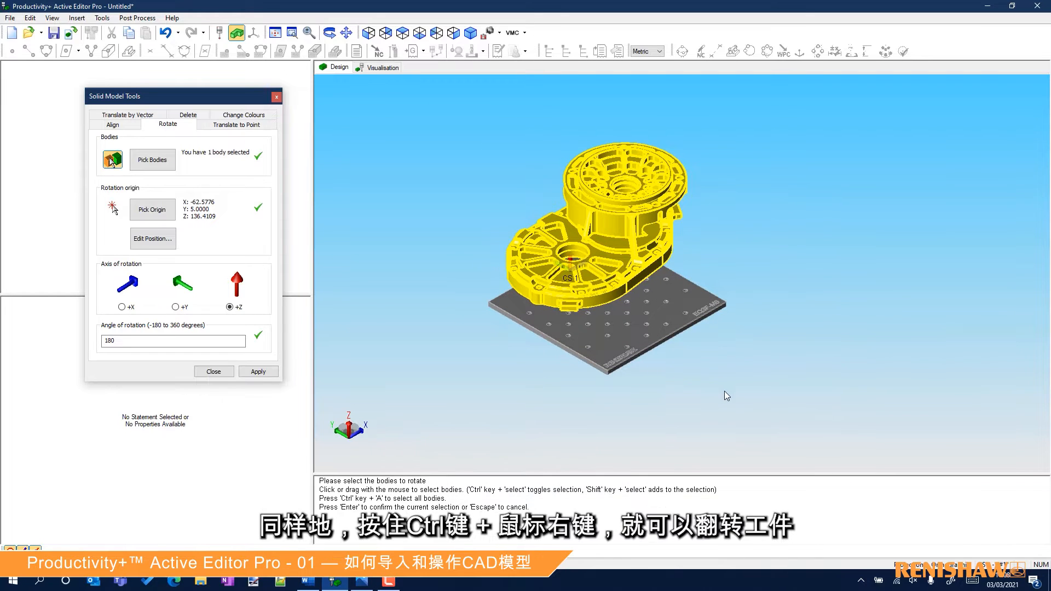
pyautogui.keyDown('ctrl'); pyautogui.moveTo(659, 370); pyautogui.dragTo(597, 343, button='right'); pyautogui.keyUp('ctrl')
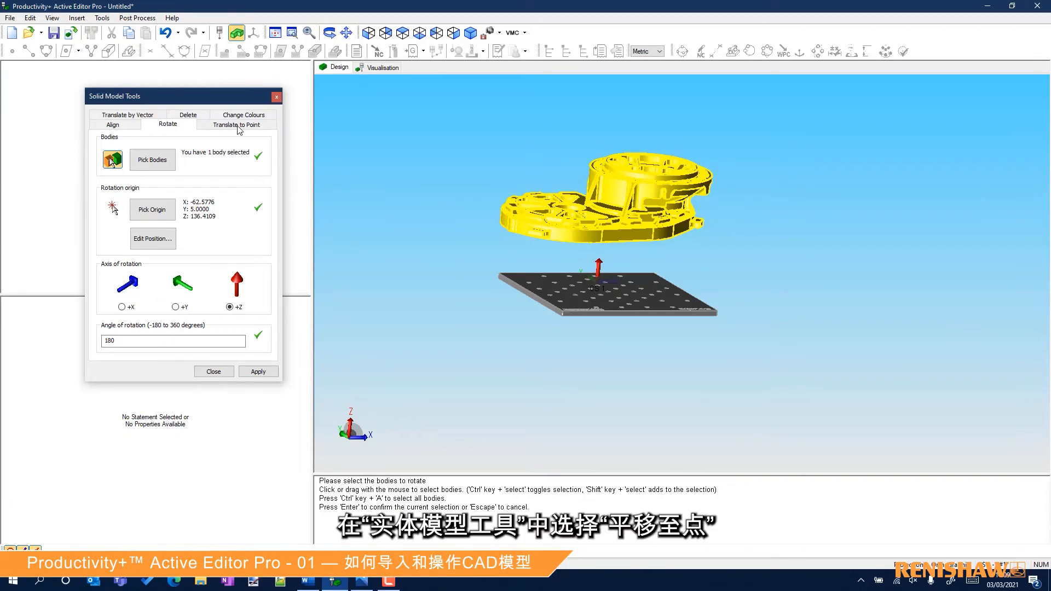
pyautogui.click(239, 126)
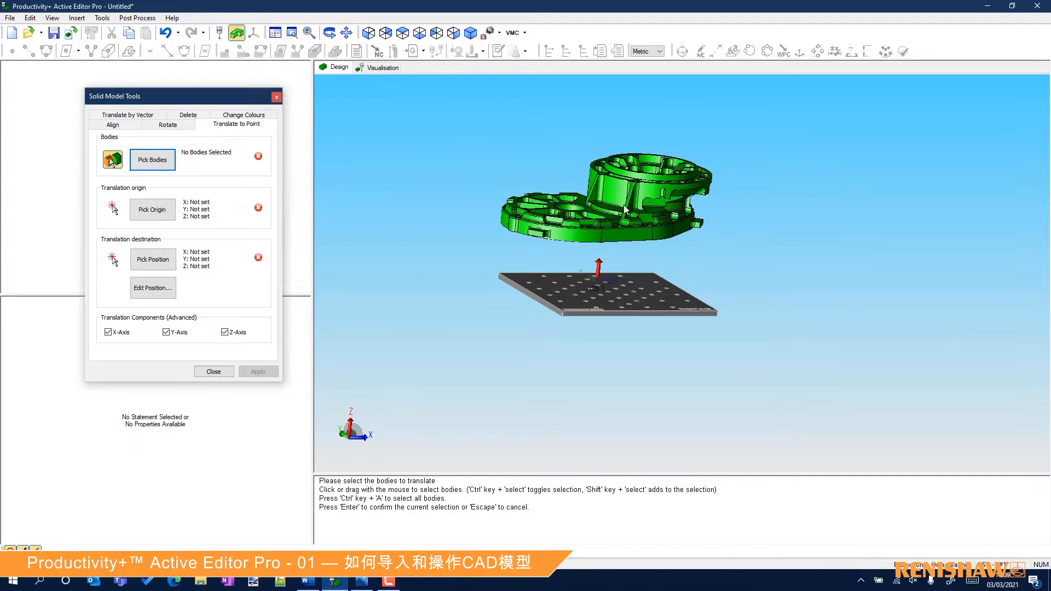
pyautogui.click(621, 224)
pyautogui.moveTo(619, 231); pyautogui.dragTo(616, 200, button='middle')
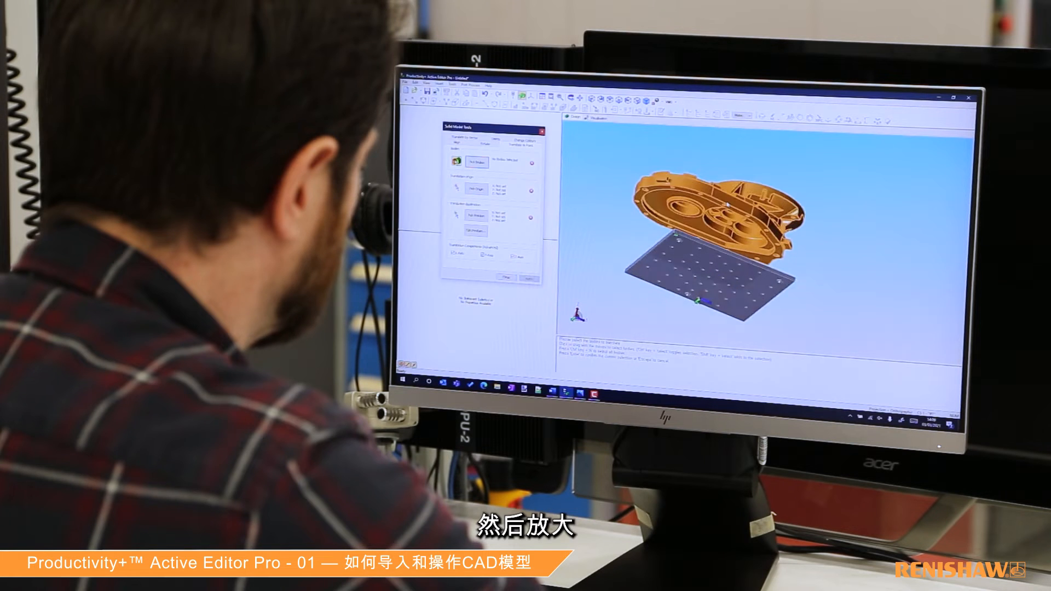
pyautogui.scroll(5, 597, 235)
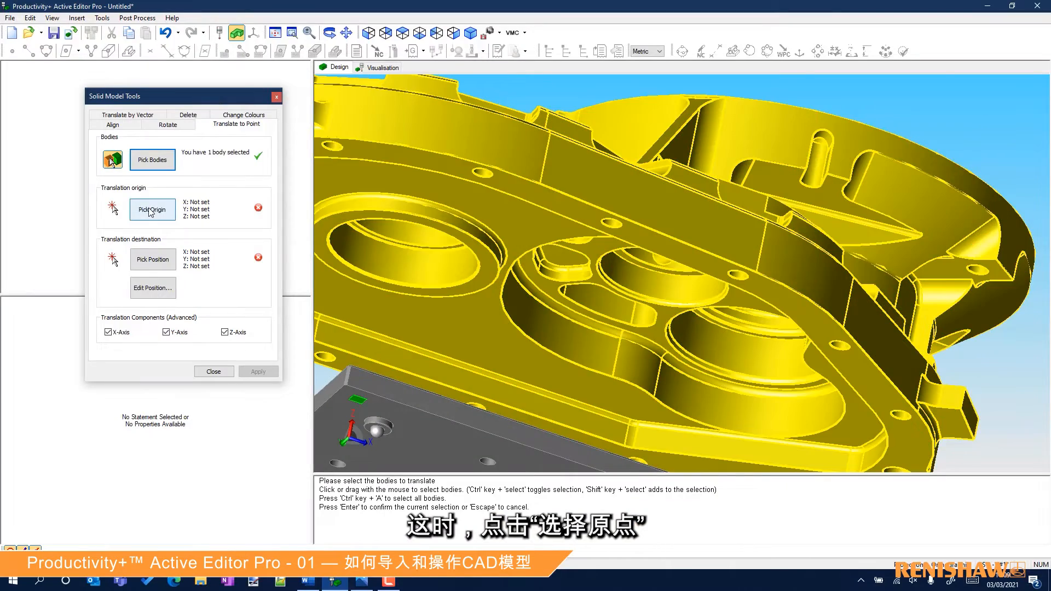
pyautogui.click(161, 213)
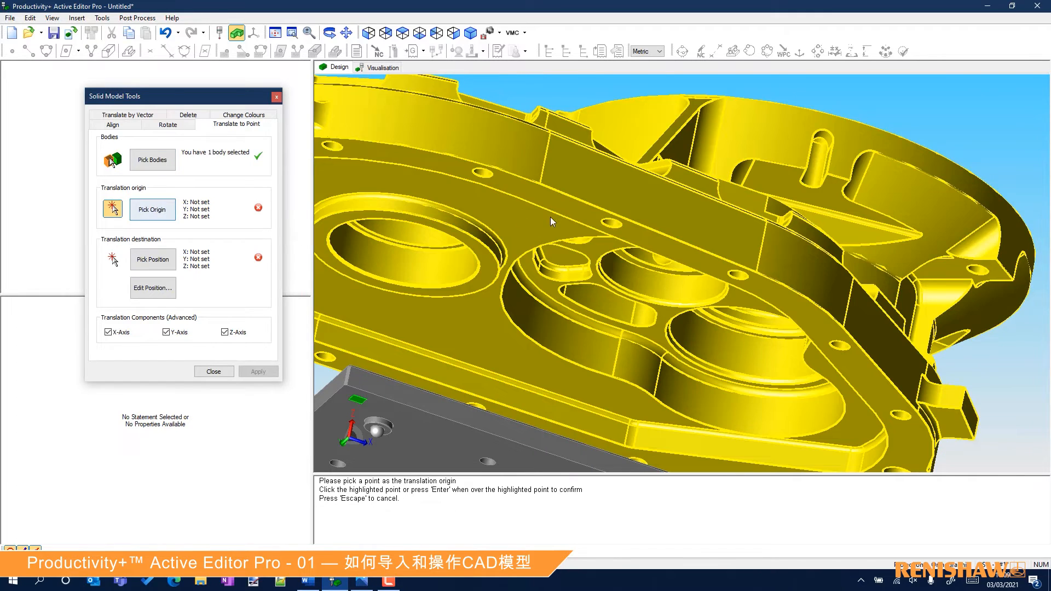
pyautogui.click(606, 228)
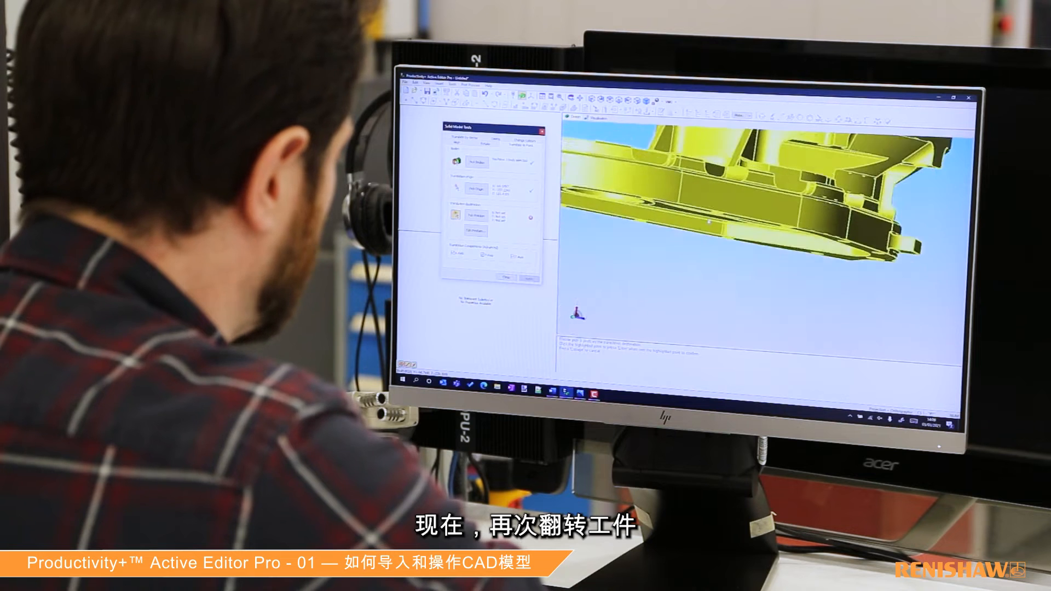
pyautogui.moveTo(707, 243); pyautogui.dragTo(717, 152, button='middle')
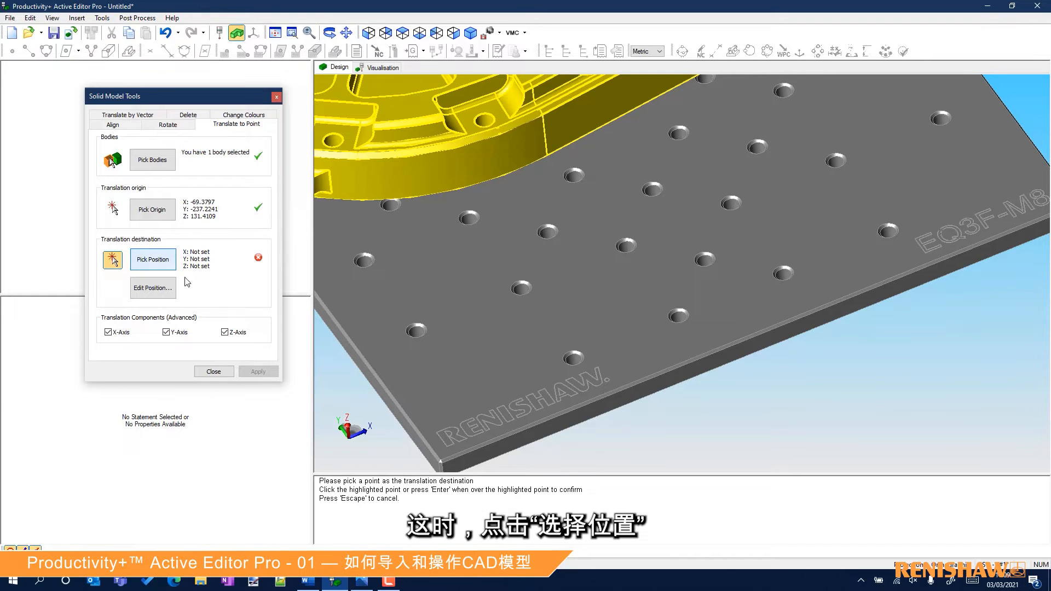
pyautogui.click(679, 323)
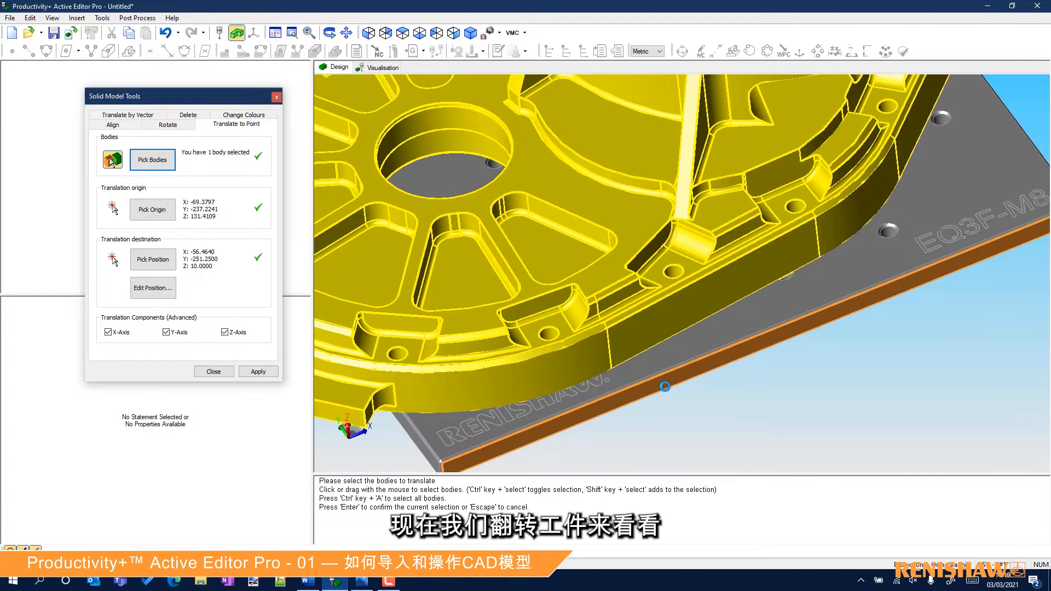
# Show the models as transparent and examine how the housing's rim hole lines up with the fixture plate hole.
pyautogui.moveTo(640, 362); pyautogui.dragTo(613, 303, button='middle')
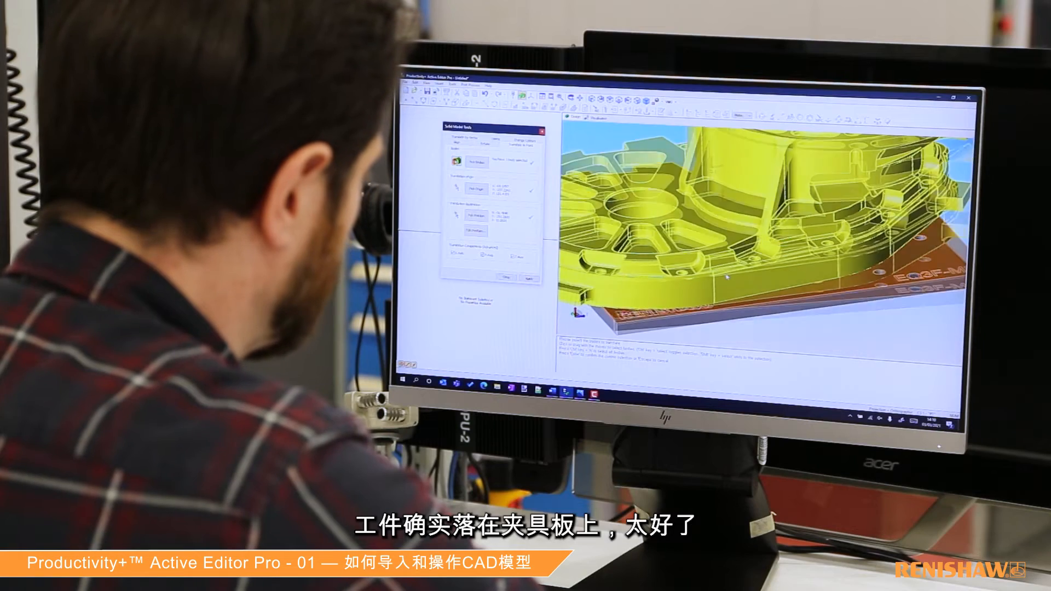
pyautogui.rightClick(730, 226)
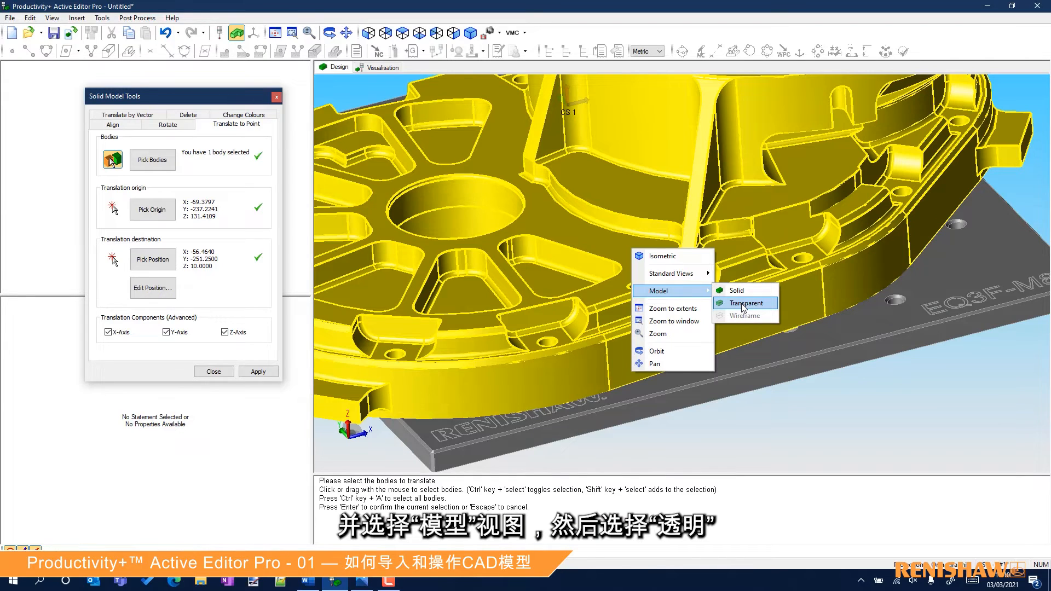
pyautogui.click(743, 304)
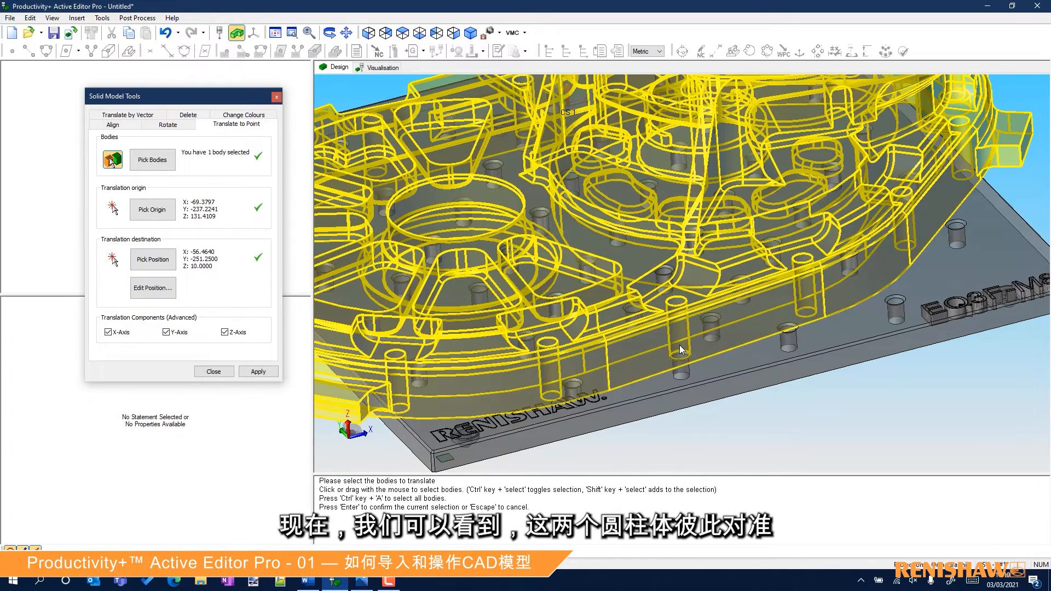
pyautogui.scroll(3, 679, 345)
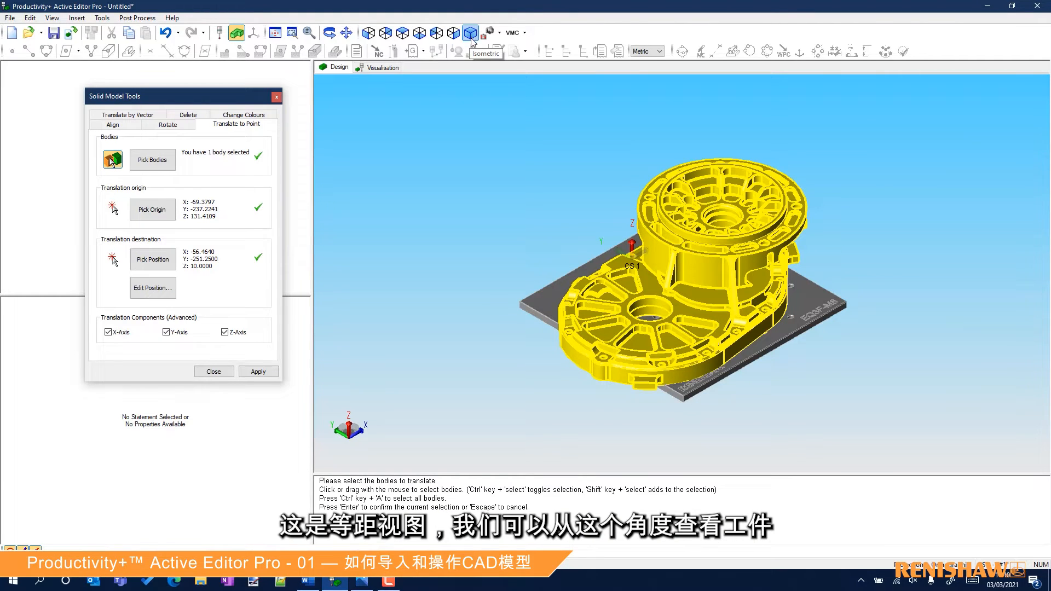
# Look at the housing and plate in standard side views and return to the isometric view.
pyautogui.click(448, 35)
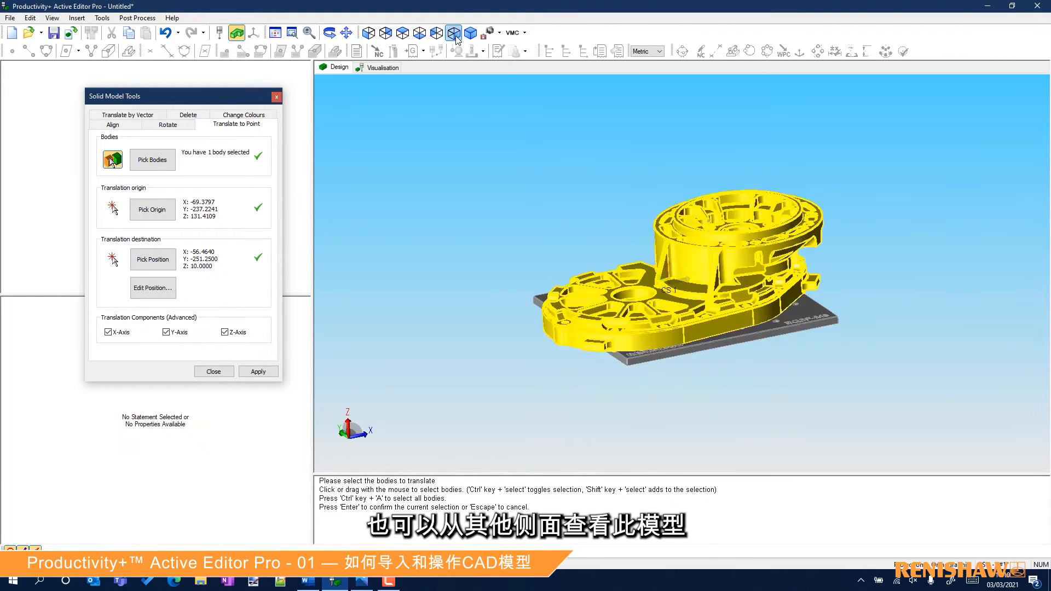
pyautogui.click(436, 33)
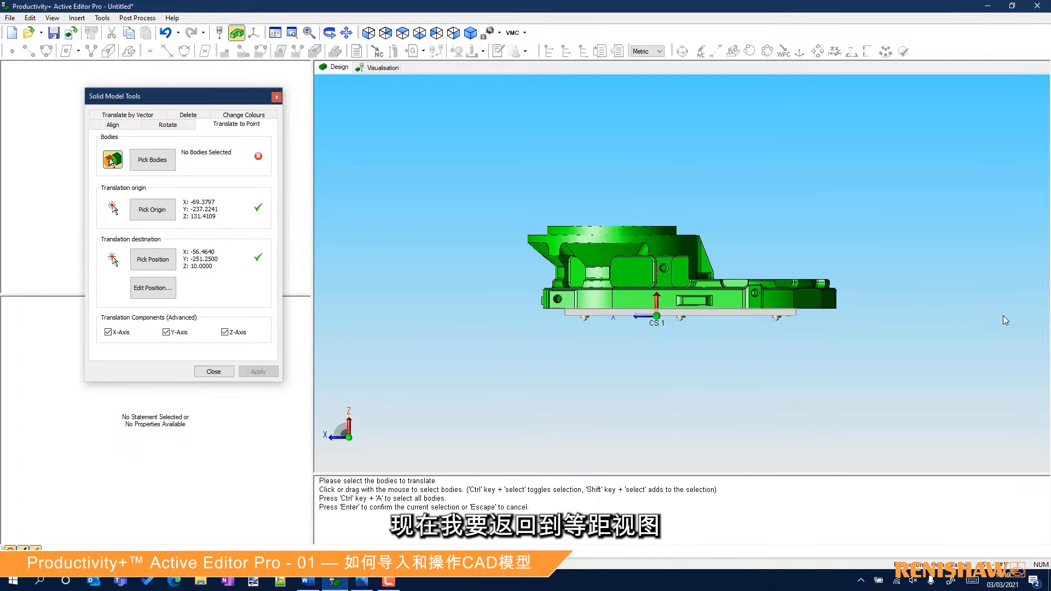
pyautogui.click(470, 34)
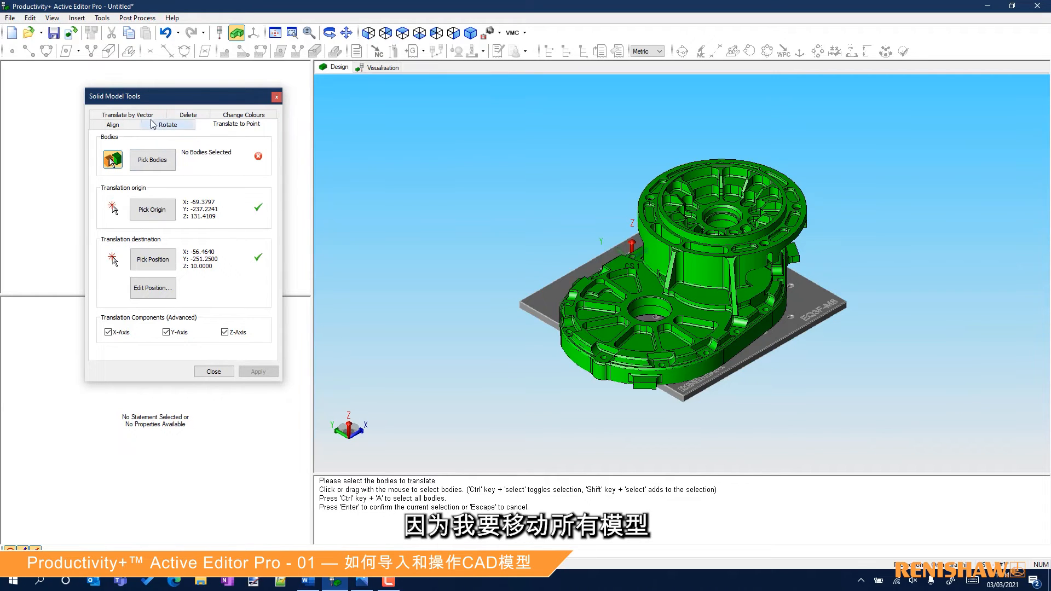
# Select all housing and plate bodies for translation, with the top centre of the housing's main bore as the translation origin.
pyautogui.click(164, 161)
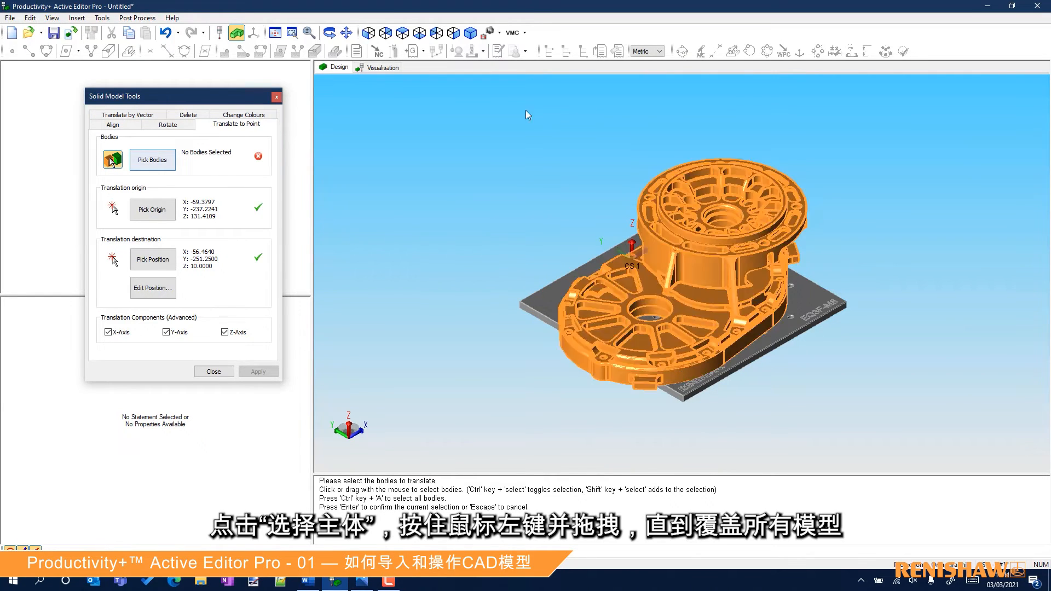
pyautogui.moveTo(445, 114); pyautogui.dragTo(836, 403)
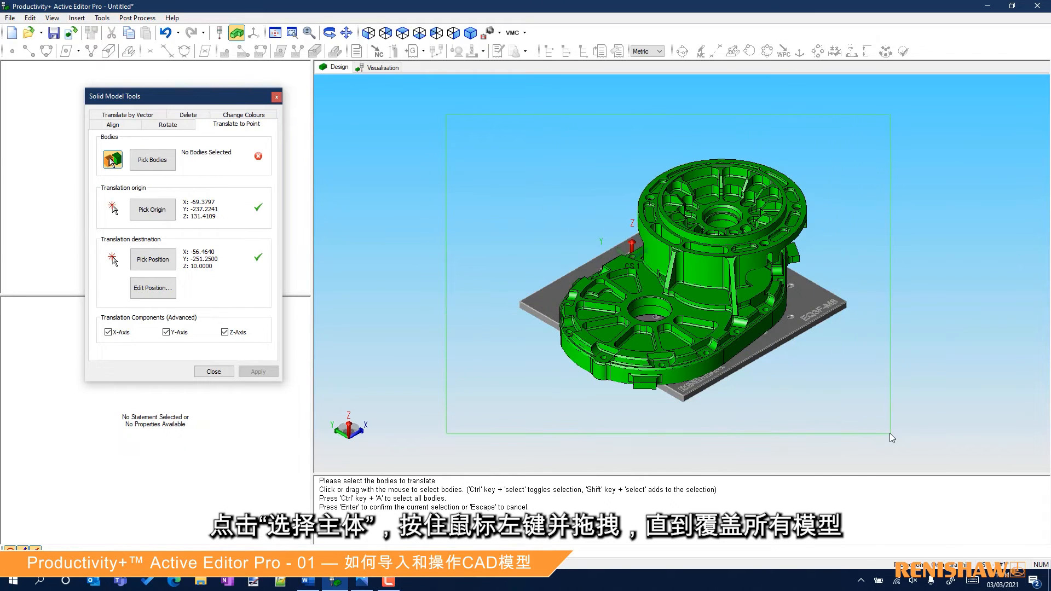
pyautogui.moveTo(890, 434); pyautogui.dragTo(892, 433)
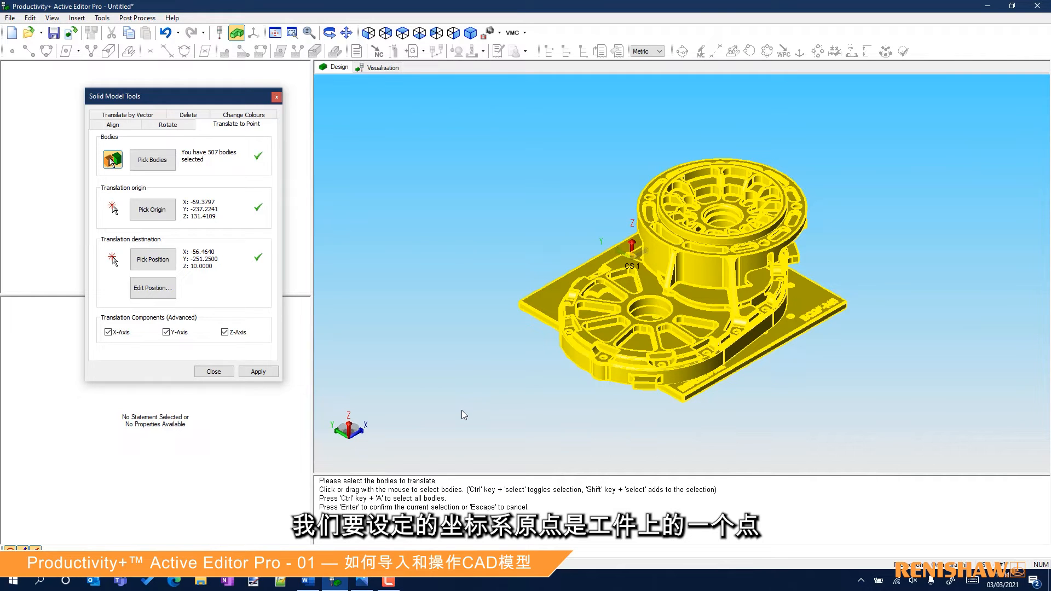
pyautogui.click(153, 211)
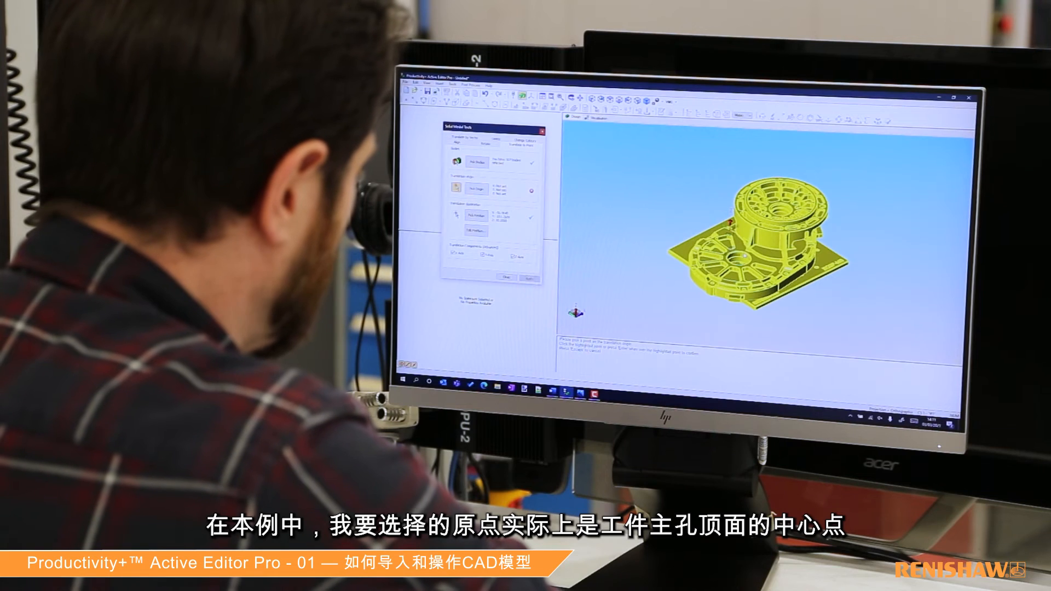
pyautogui.scroll(5, 743, 256)
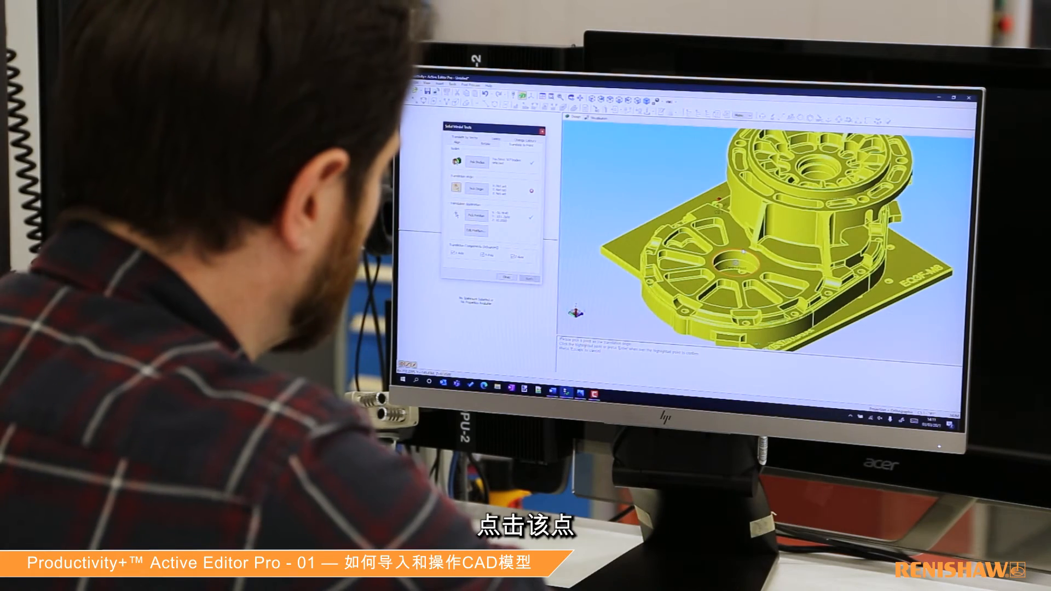
pyautogui.click(743, 252)
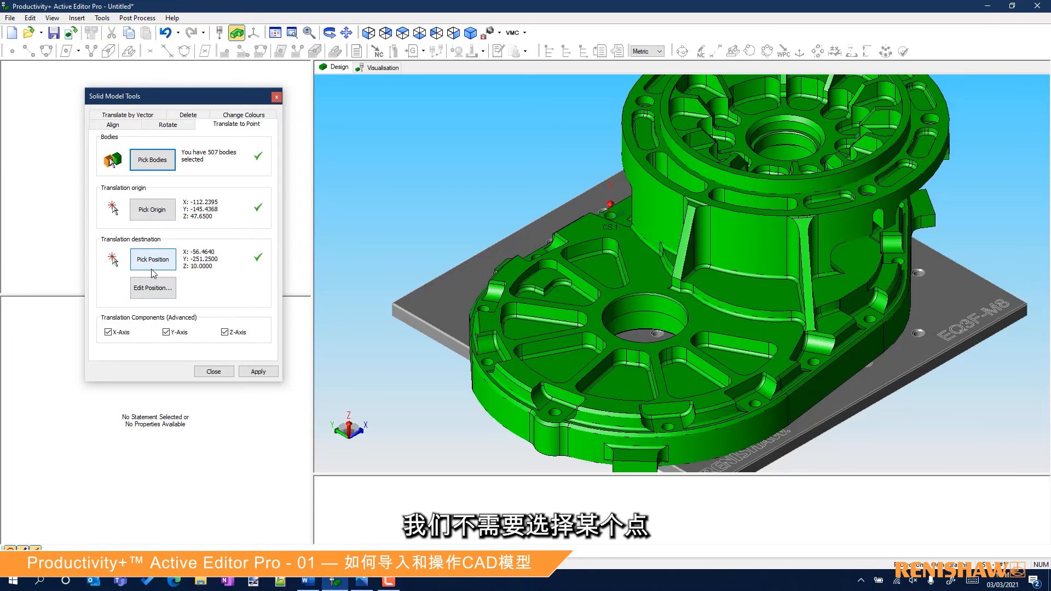
# Set the translation destination to X 0, Y 0, Z 0 in machine co-ordinates, apply the move and close the solid model tools.
pyautogui.click(153, 289)
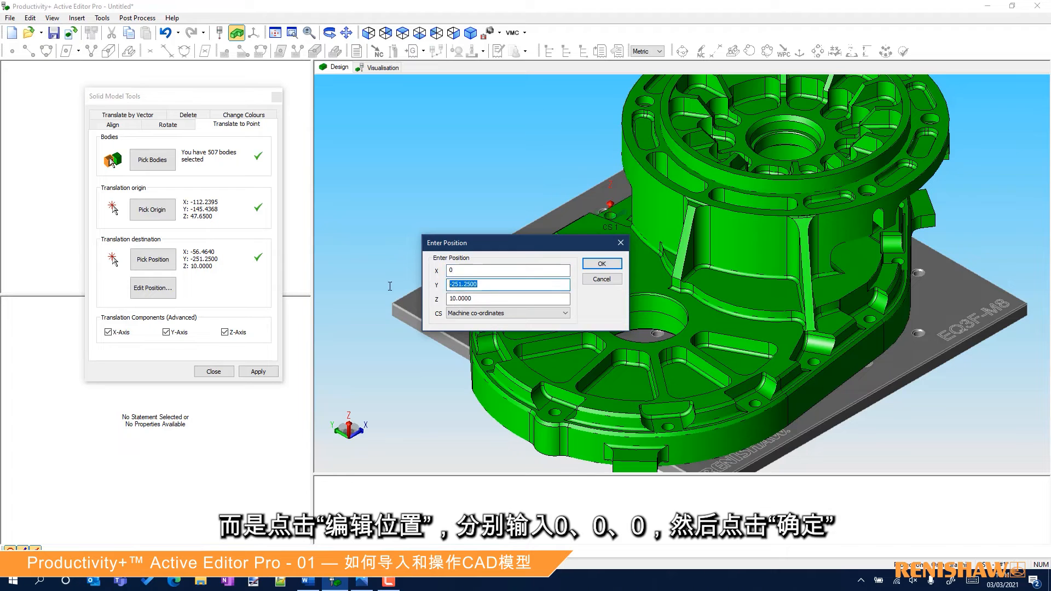
pyautogui.click(611, 265)
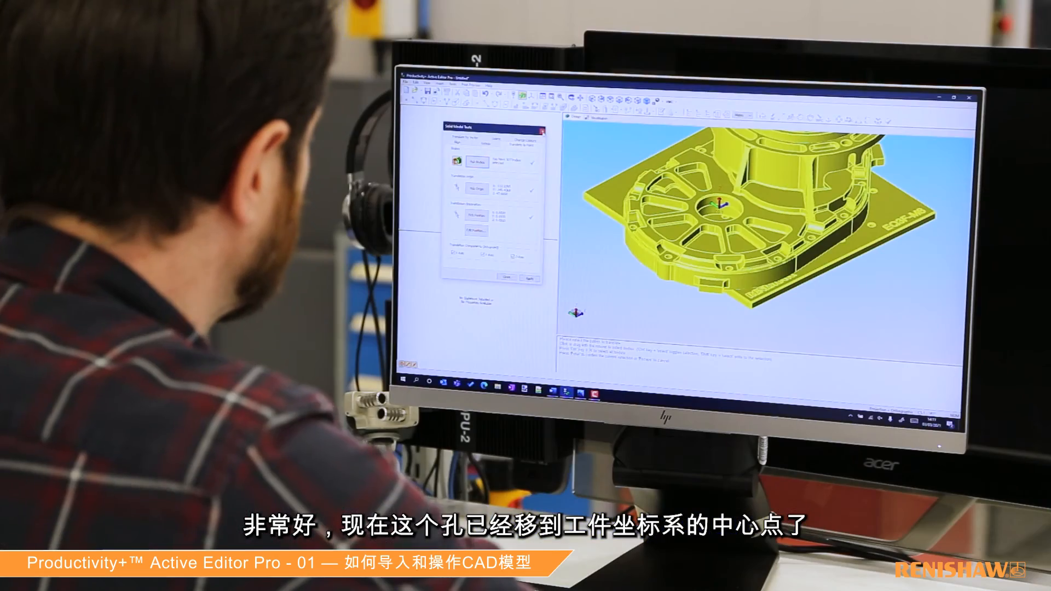
pyautogui.click(543, 132)
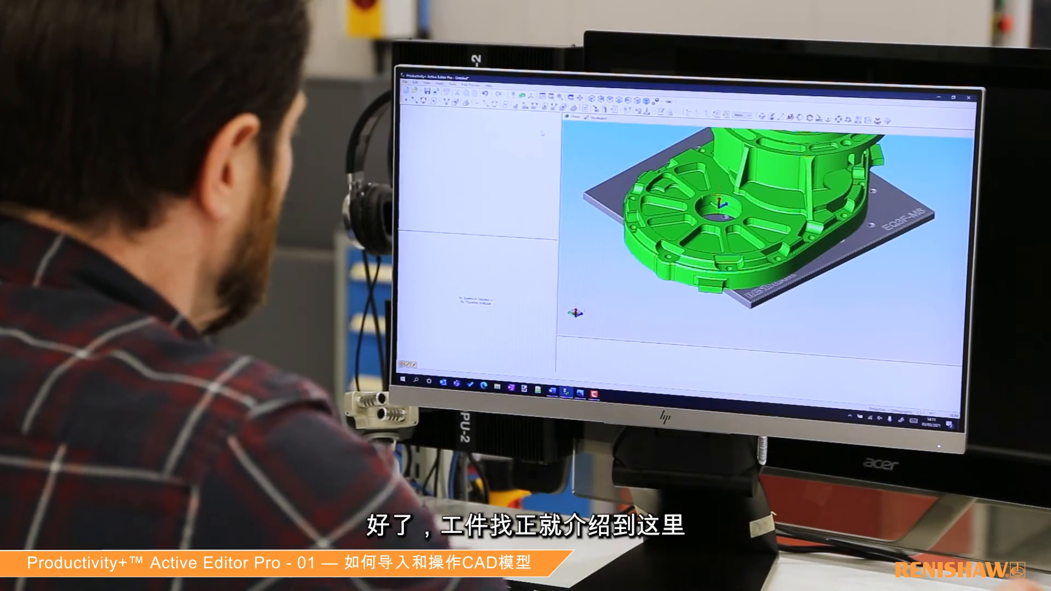